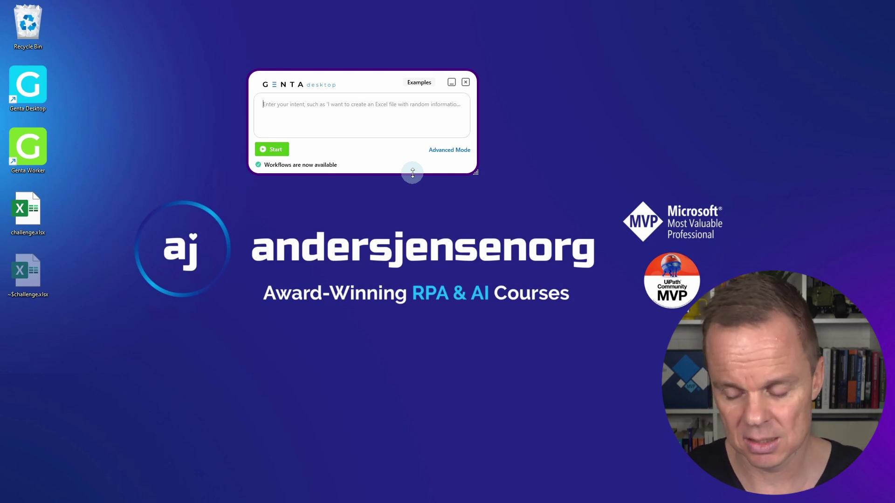
Bring the challenge.xlsx workbook to the front from the taskbar
{"action": "left_click", "coordinate": [355, 492]}
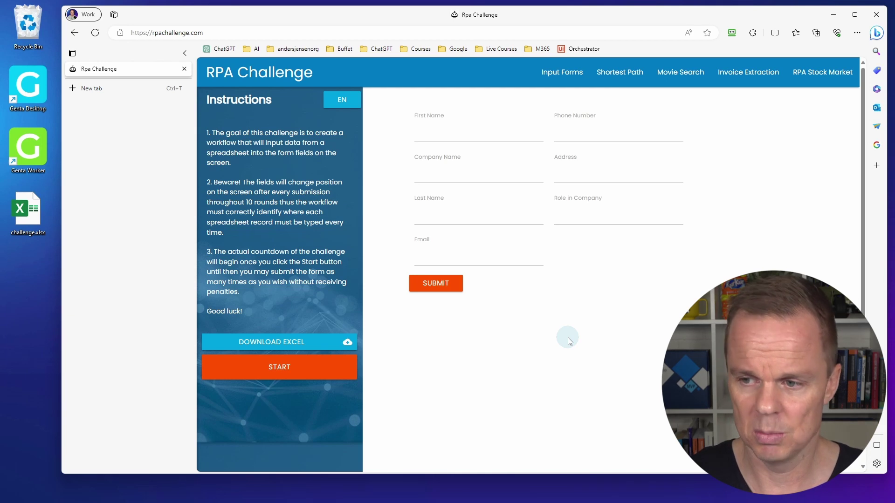
Submit the empty RPA Challenge form three times to reshuffle its fields, then minimise the browser
{"action": "left_click", "coordinate": [442, 132]}
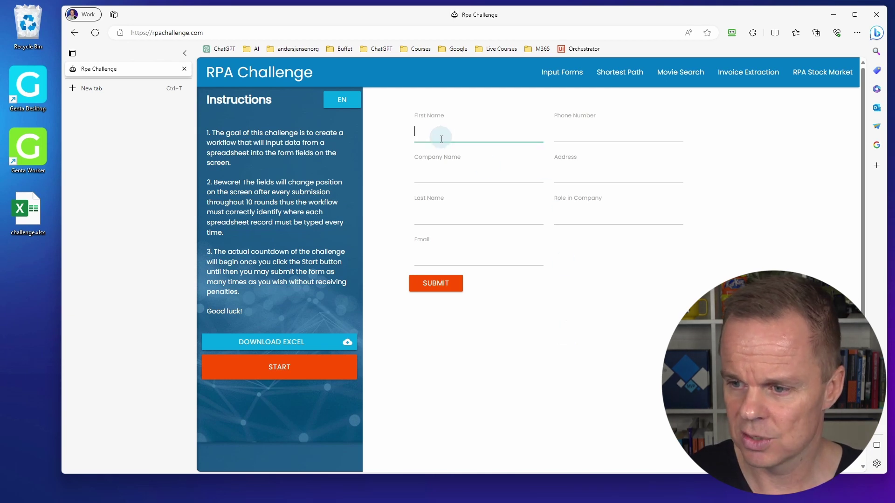
{"action": "left_click", "coordinate": [443, 211]}
{"action": "left_click", "coordinate": [438, 283]}
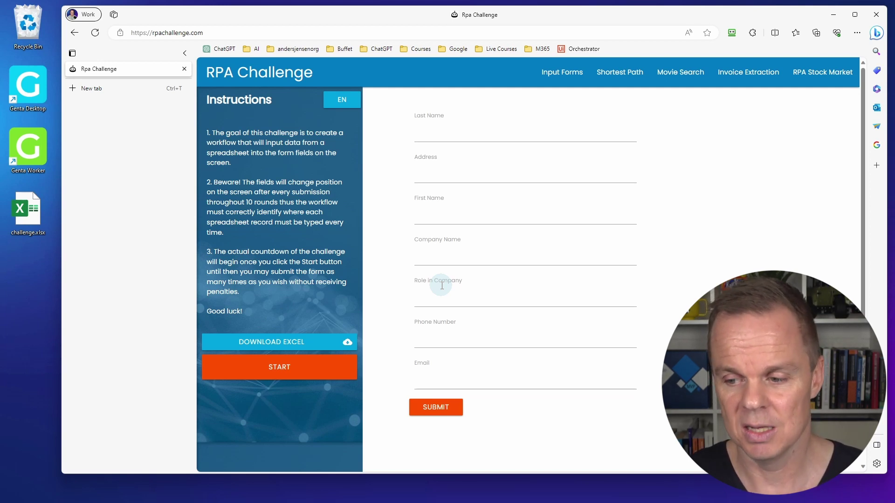
{"action": "left_click", "coordinate": [440, 405]}
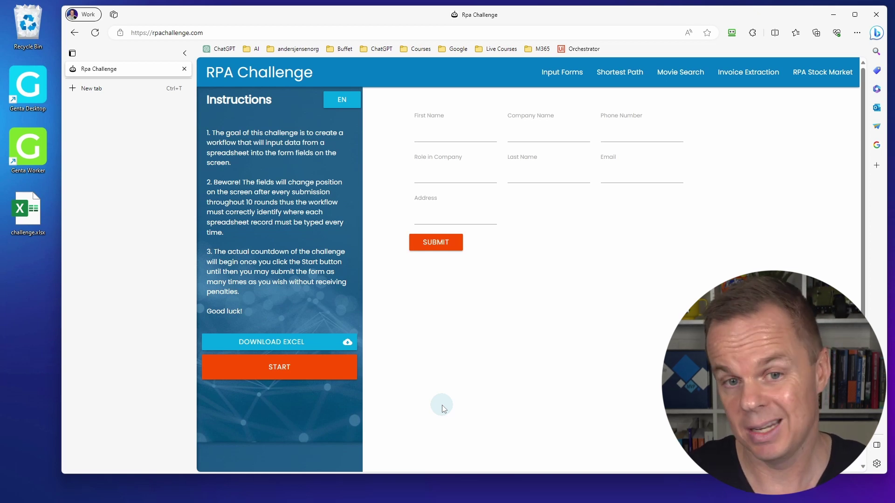
{"action": "left_click", "coordinate": [833, 14]}
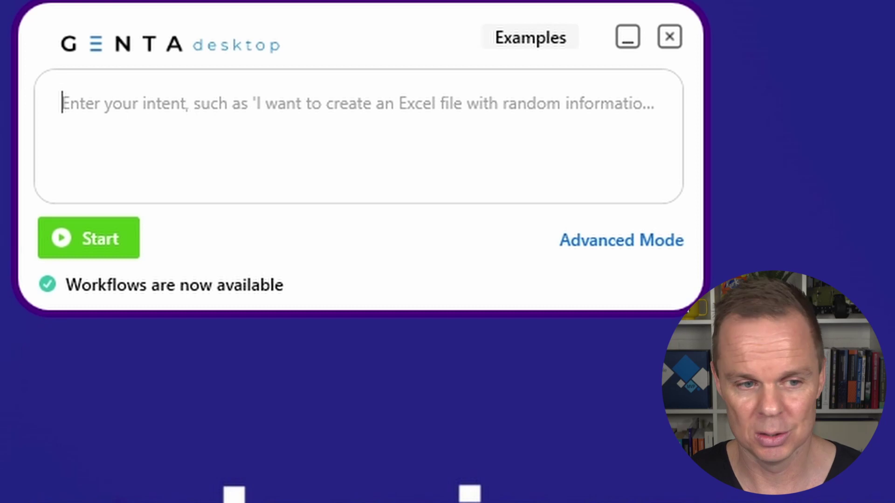
Type the prompt: ask for an Excel sheet, go to rpachallenge.com, click Start, fill first and last name
{"action": "type", "text": "Prompt"}
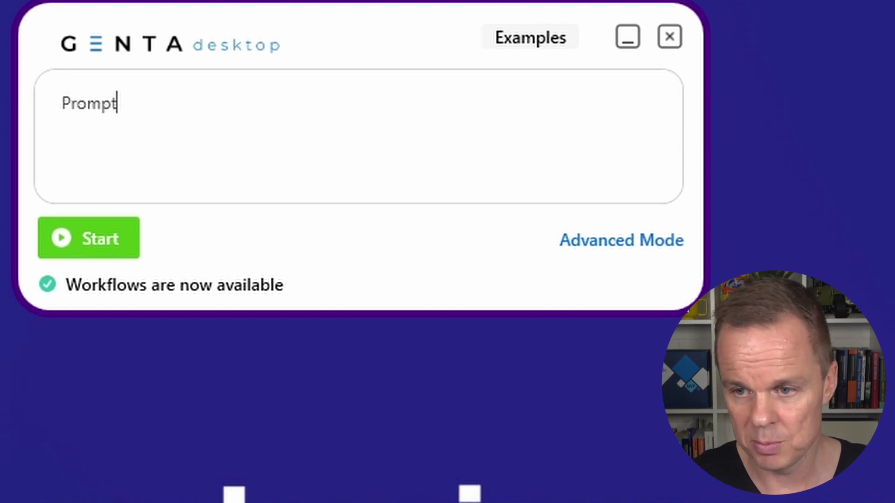
{"action": "type", "text": " for"}
{"action": "key", "text": "BackSpace"}
{"action": "key", "text": "BackSpace"}
{"action": "key", "text": "BackSpace"}
{"action": "type", "text": "me "}
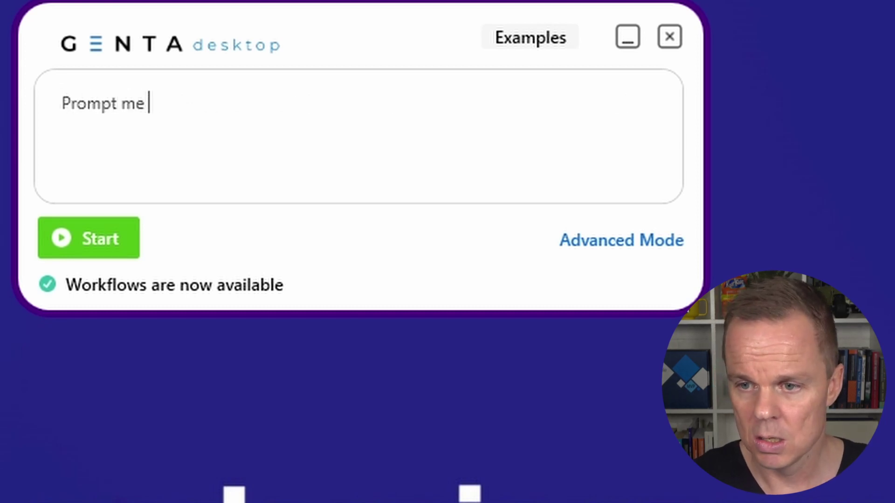
{"action": "type", "text": "for an Excel S"}
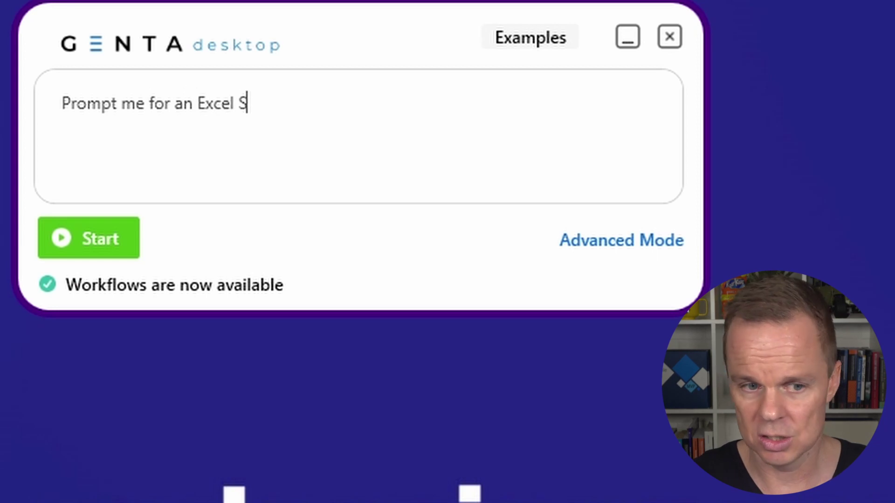
{"action": "key", "text": "BackSpace"}
{"action": "type", "text": "sheet, the"}
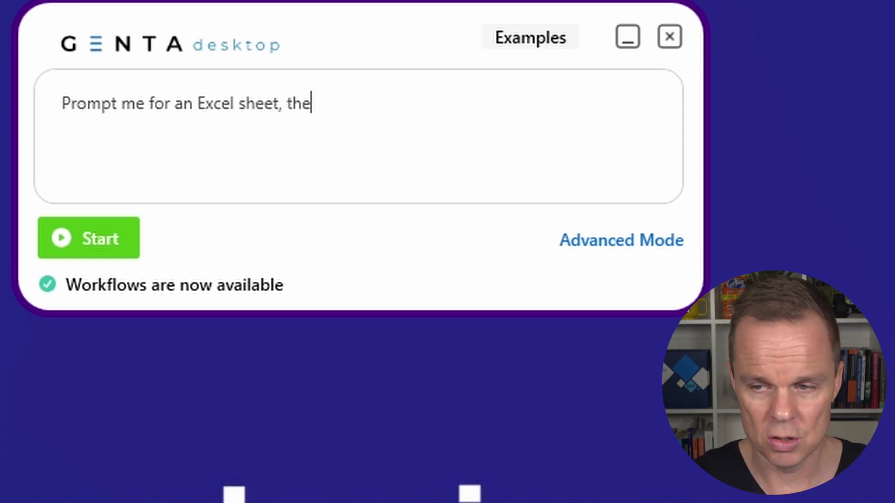
{"action": "type", "text": "n go to rpa"}
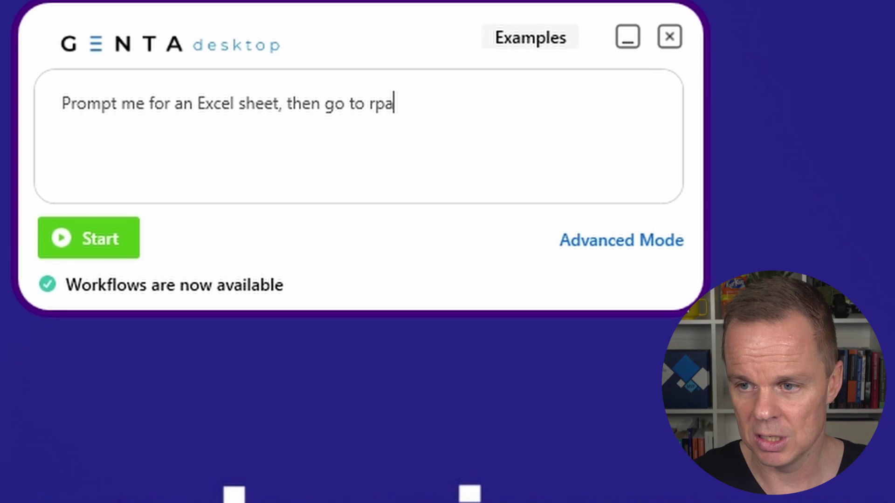
{"action": "type", "text": "challenge.com"}
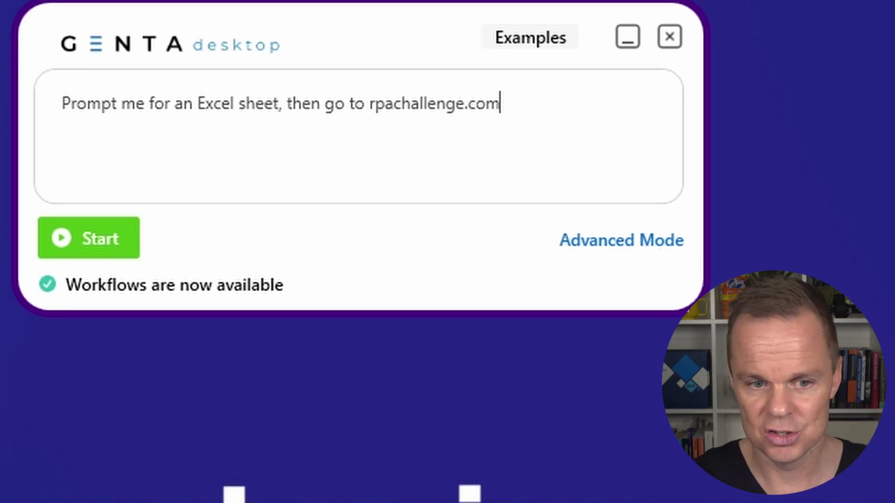
{"action": "type", "text": ", click "}
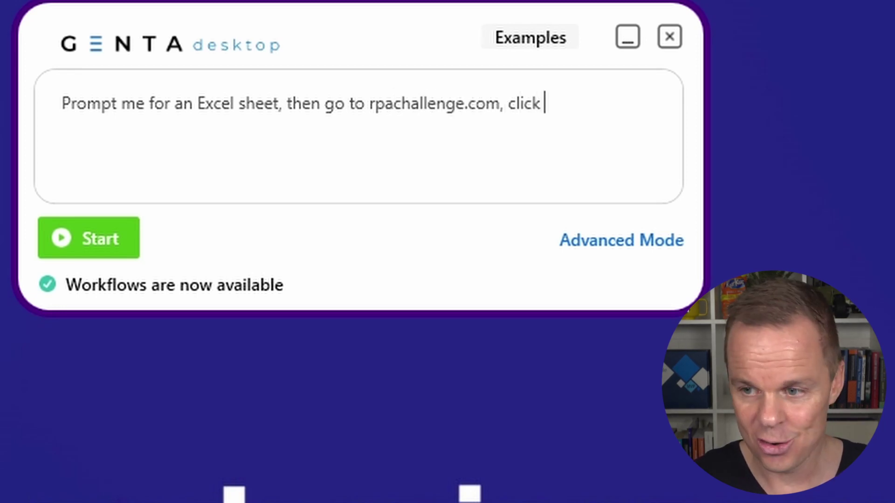
{"action": "type", "text": "Start"}
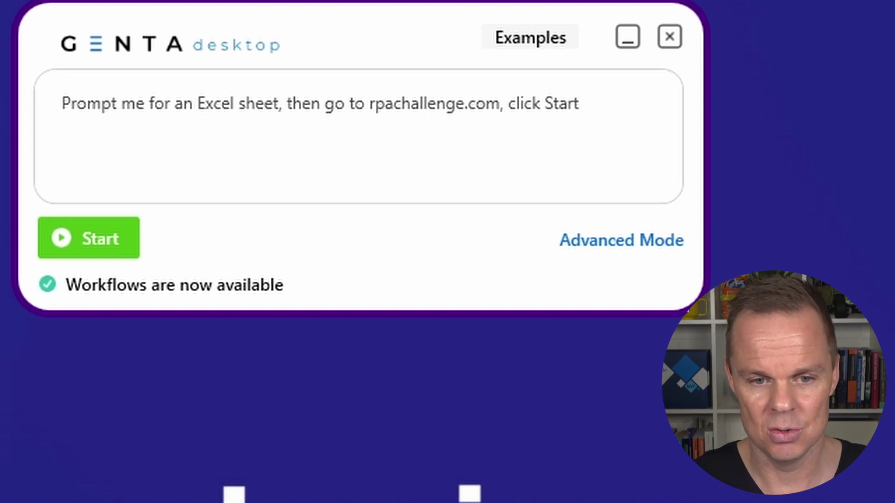
{"action": "type", "text": " and for e"}
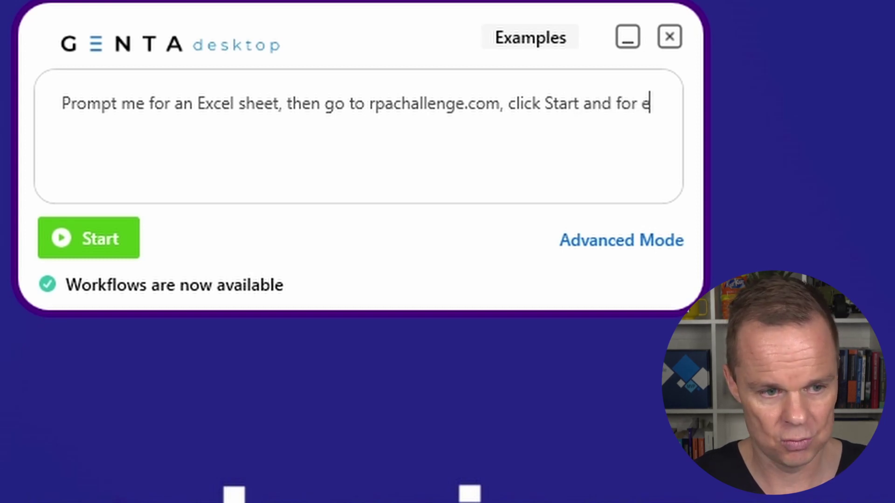
{"action": "type", "text": "ach ro will i"}
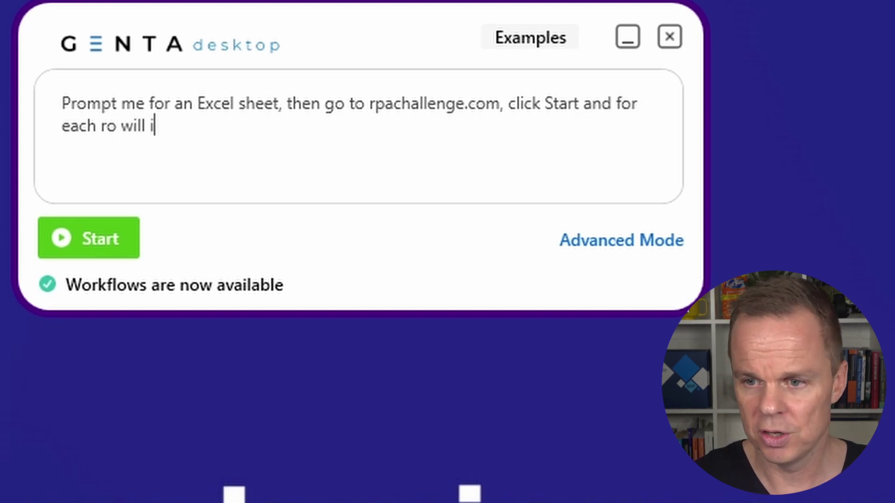
{"action": "key", "text": "BackSpace"}
{"action": "key", "text": "BackSpace"}
{"action": "key", "text": "BackSpace"}
{"action": "key", "text": "BackSpace"}
{"action": "key", "text": "BackSpace"}
{"action": "key", "text": "BackSpace"}
{"action": "key", "text": "BackSpace"}
{"action": "type", "text": "w "}
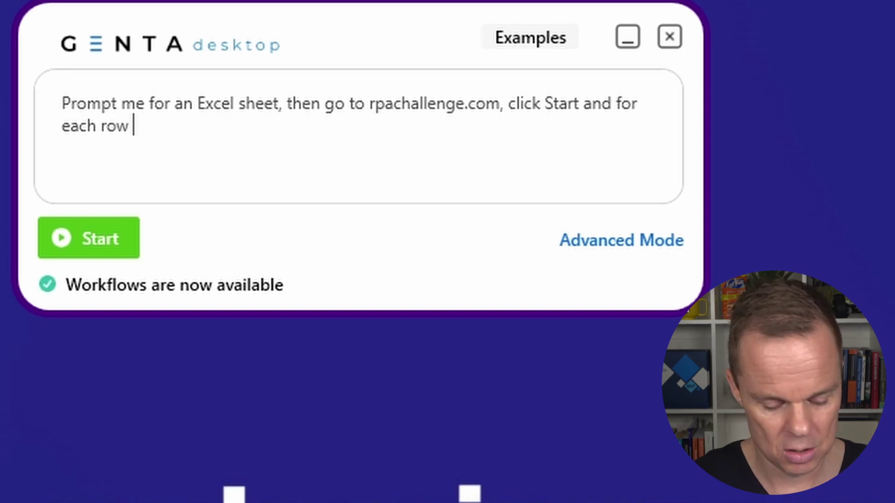
{"action": "type", "text": "fill in"}
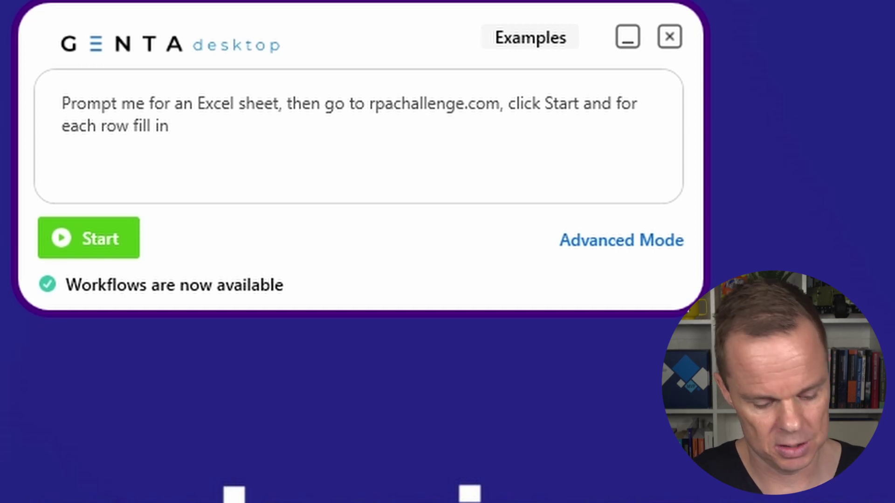
{"action": "type", "text": " first name, last name,"}
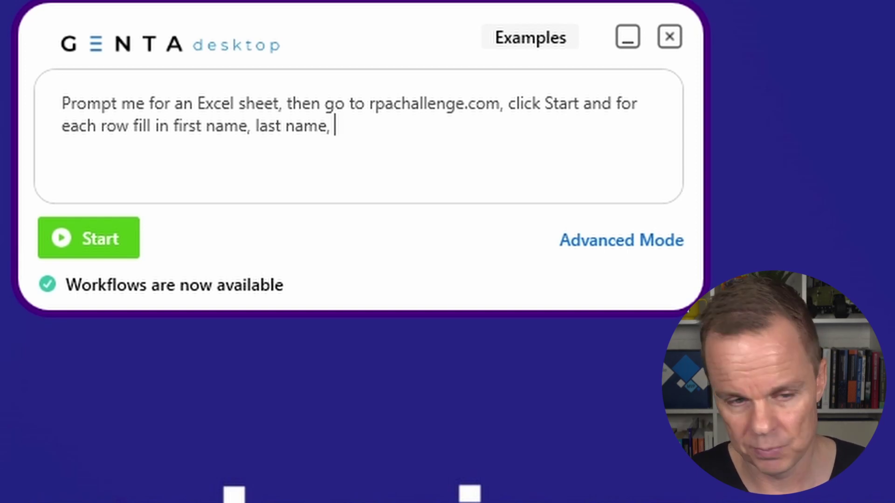
Extend the prompt with company name, role in company, address, email, phone number and 'click Submit'
{"action": "type", "text": "company"}
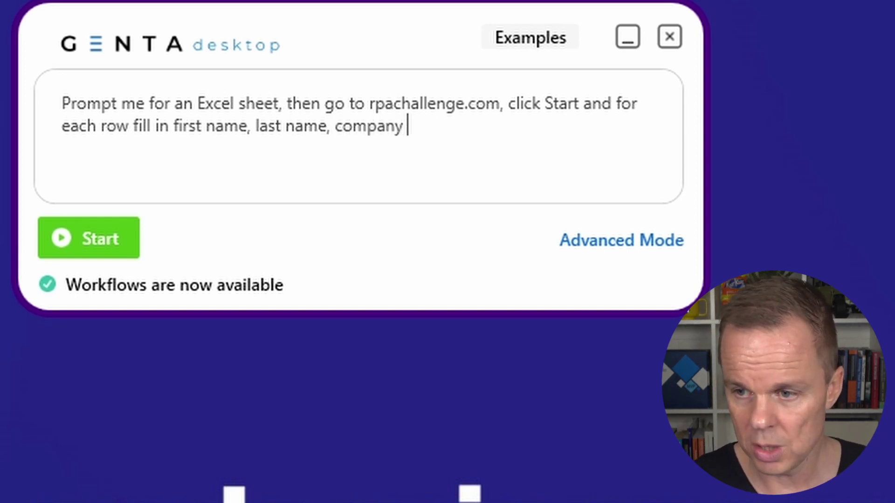
{"action": "type", "text": " name,"}
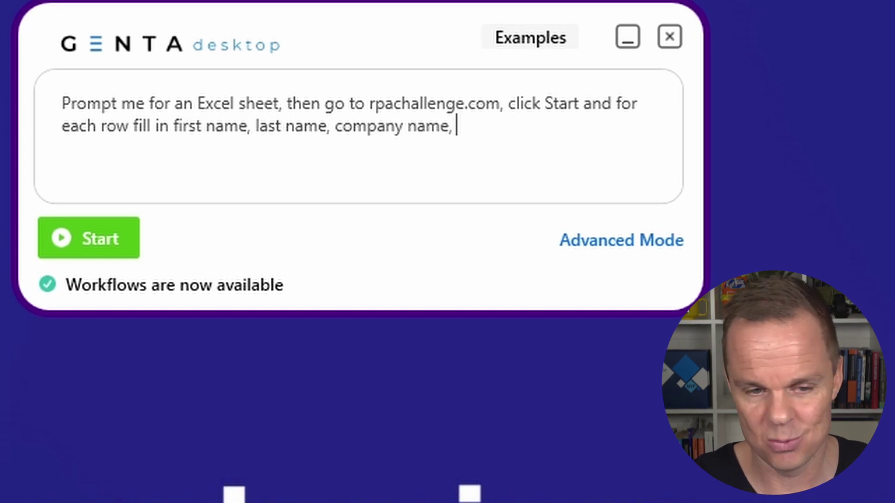
{"action": "type", "text": " rolw in"}
{"action": "key", "text": "BackSpace"}
{"action": "key", "text": "BackSpace"}
{"action": "key", "text": "BackSpace"}
{"action": "key", "text": "BackSpace"}
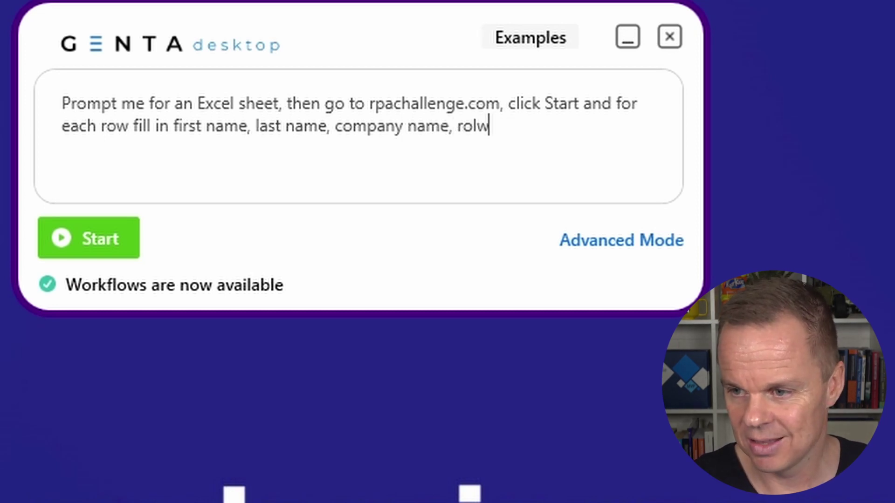
{"action": "type", "text": "e in comp"}
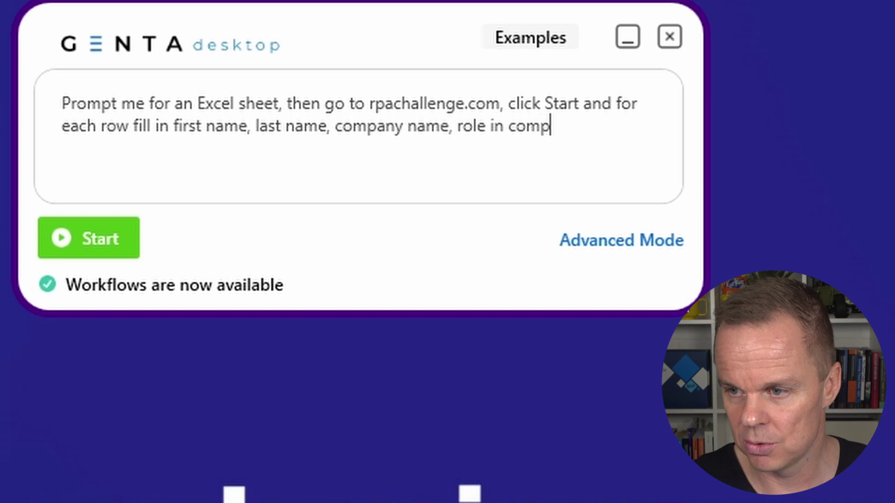
{"action": "type", "text": "any, a"}
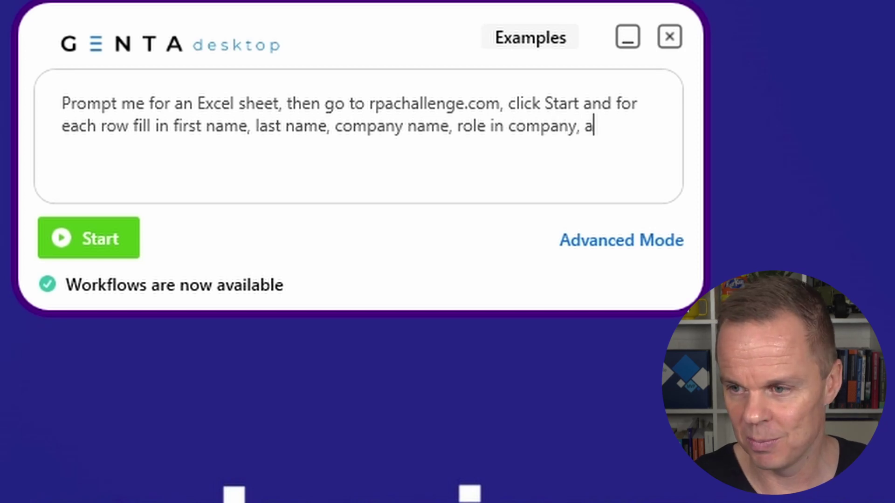
{"action": "type", "text": "ddress"}
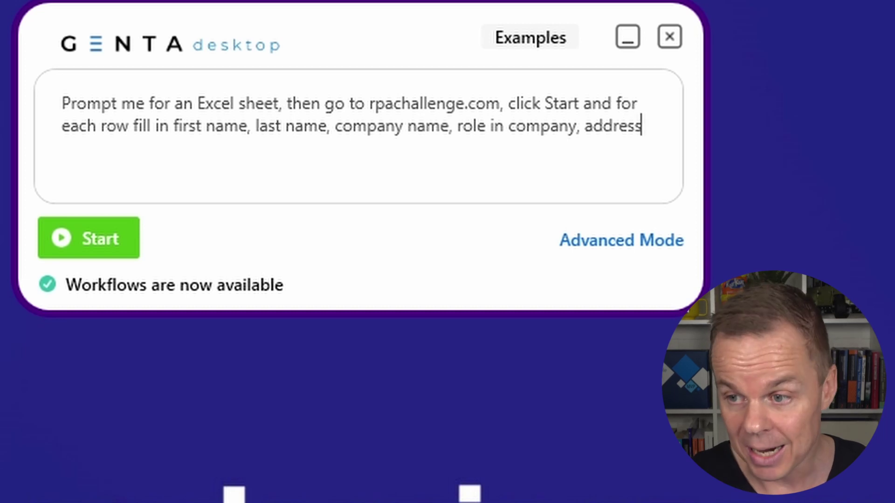
{"action": "type", "text": ", emai"}
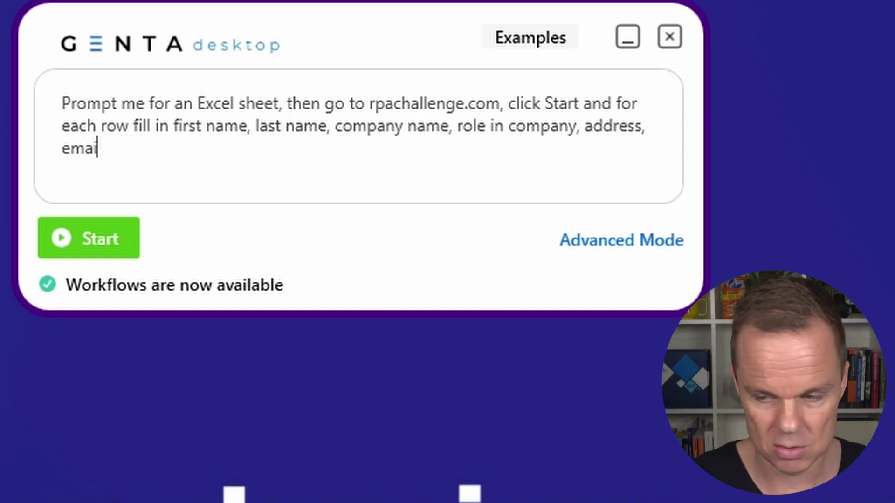
{"action": "type", "text": "l, ph"}
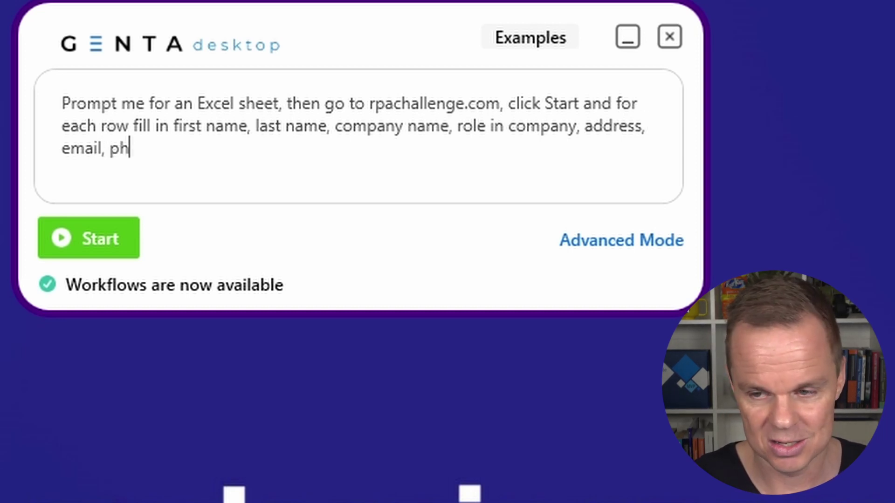
{"action": "type", "text": "one number"}
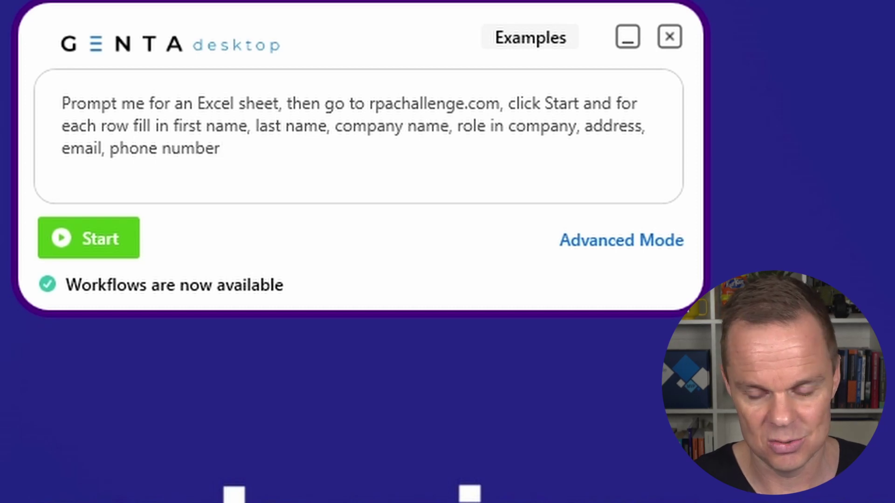
{"action": "type", "text": " and click Submit"}
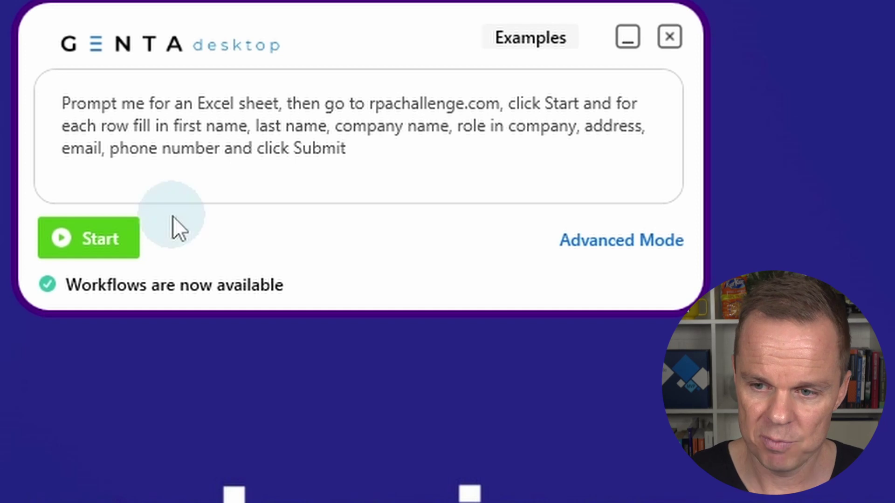
Start the workflow and wait for the 'Please upload your Excel file' request
{"action": "left_click", "coordinate": [119, 236]}
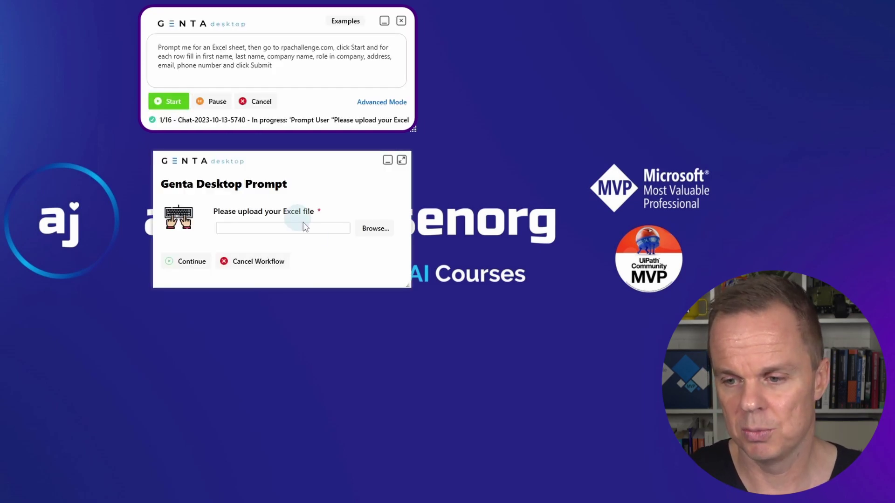
Upload challenge.xlsx from the Desktop and continue the workflow
{"action": "left_click", "coordinate": [367, 233]}
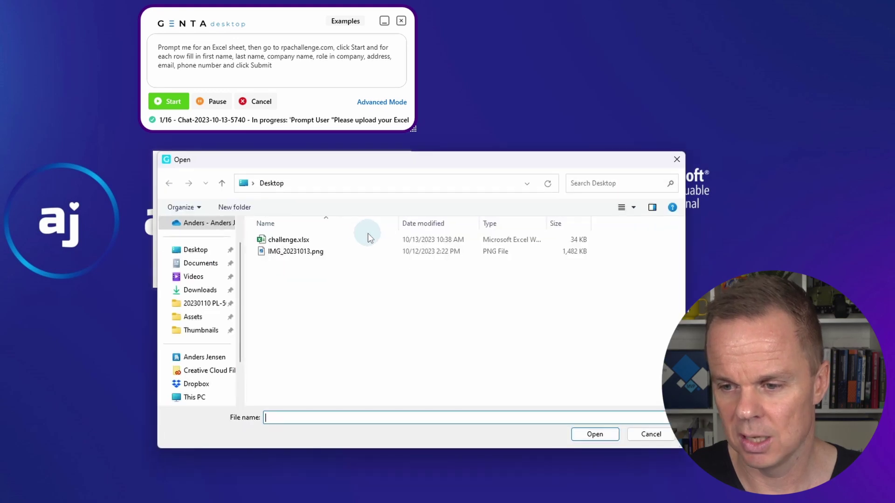
{"action": "left_click", "coordinate": [322, 240]}
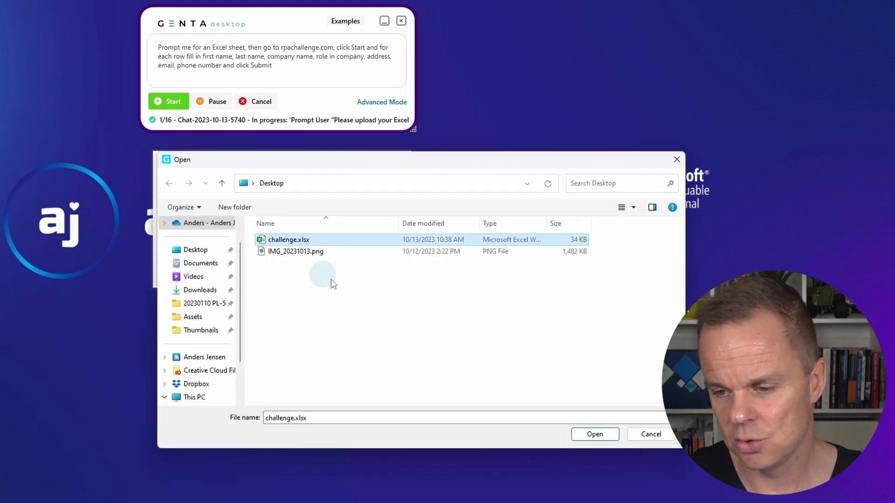
{"action": "left_click", "coordinate": [589, 434]}
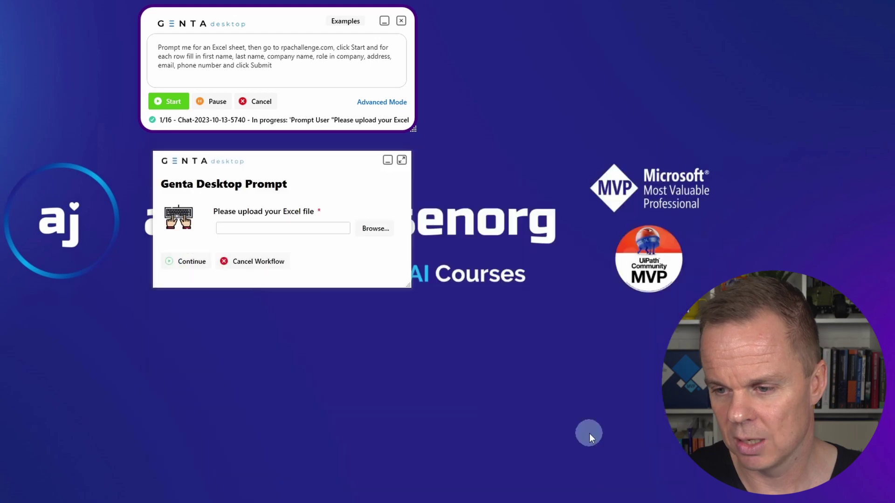
{"action": "left_click", "coordinate": [173, 261]}
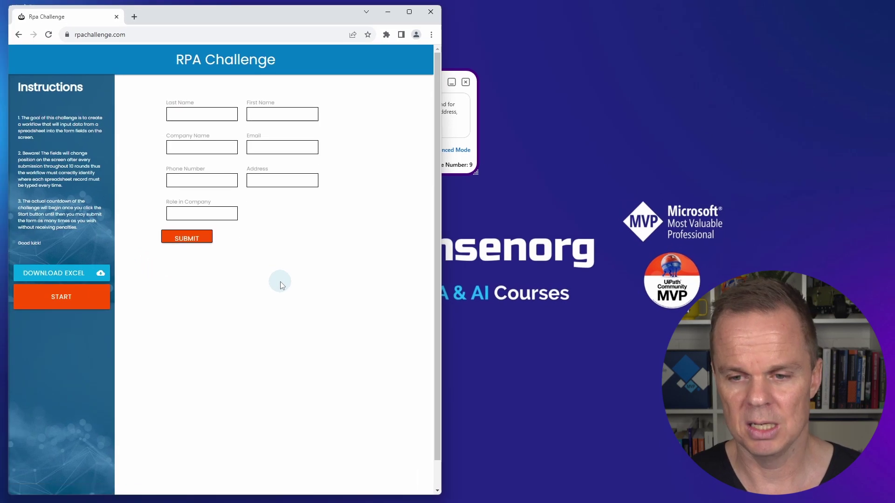
Start the challenge and submit round 1 with the first spreadsheet row (IT Solutions, Analyst)
{"action": "left_click", "coordinate": [62, 290]}
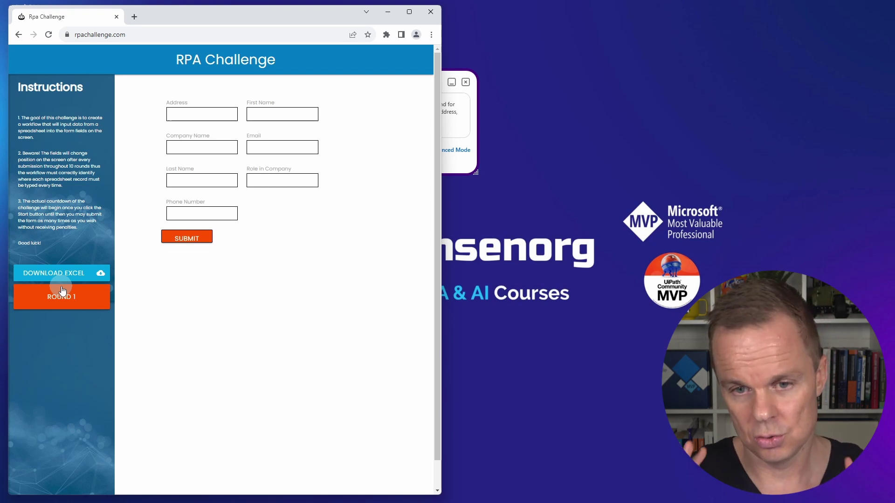
{"action": "left_click", "coordinate": [282, 114]}
{"action": "type", "text": "John"}
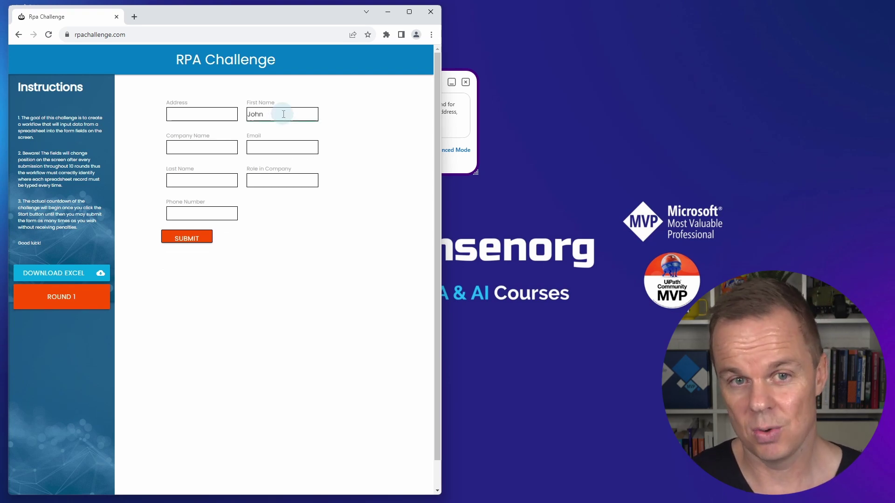
{"action": "left_click", "coordinate": [200, 179]}
{"action": "type", "text": "Smith"}
{"action": "left_click", "coordinate": [203, 148]}
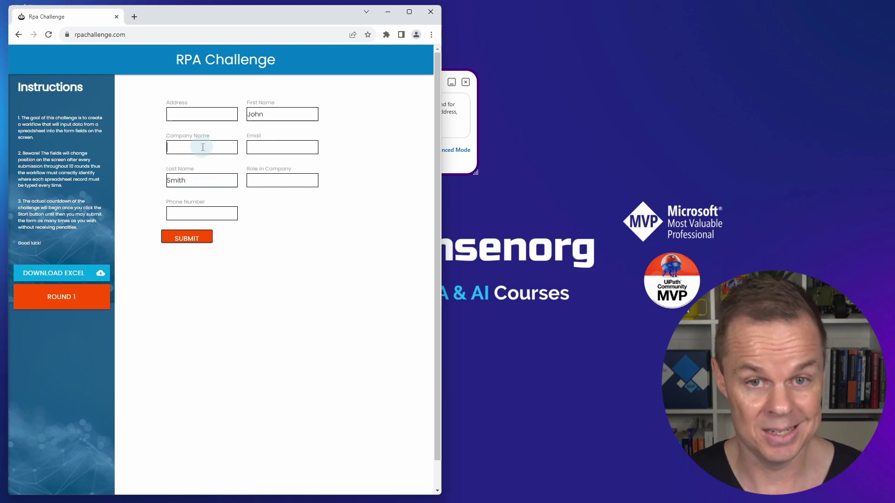
{"action": "type", "text": "IT Solutions"}
{"action": "left_click", "coordinate": [280, 180]}
{"action": "type", "text": "Analyst"}
{"action": "left_click", "coordinate": [202, 114]}
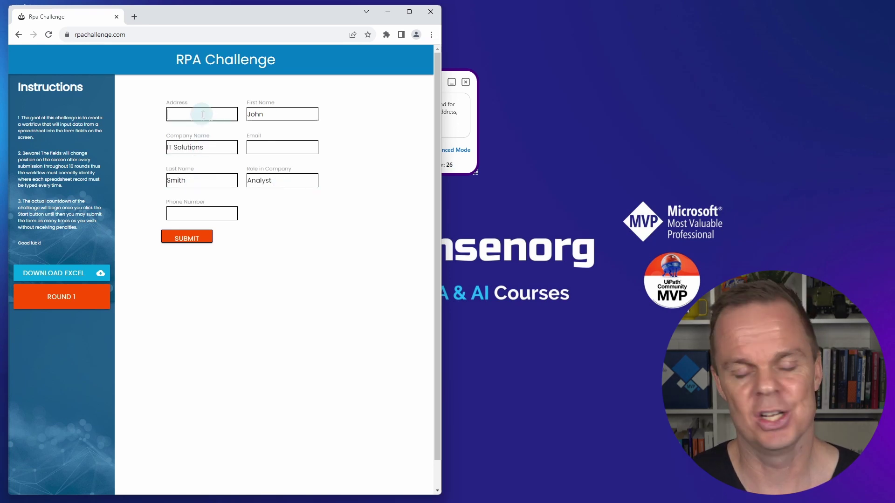
{"action": "type", "text": "98 North Road"}
{"action": "left_click", "coordinate": [282, 147]}
{"action": "type", "text": "jsmith@itsolutions.co.uk"}
{"action": "left_click", "coordinate": [203, 213]}
{"action": "type", "text": "40716543298"}
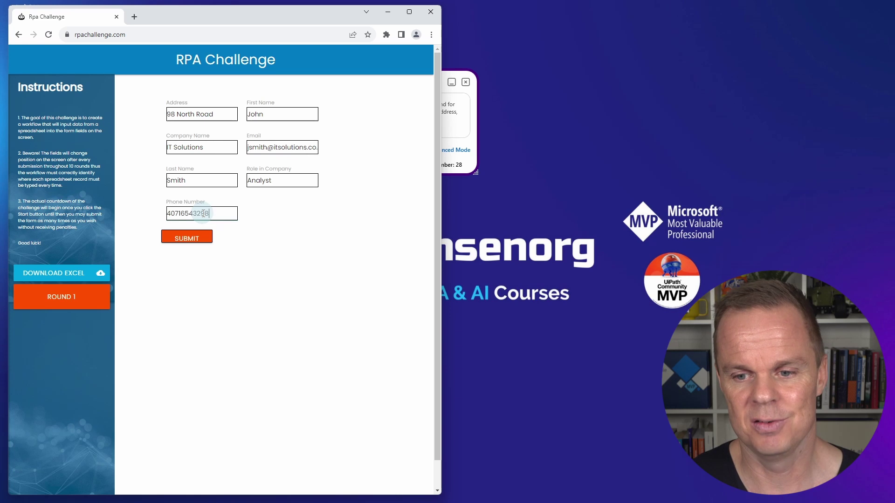
{"action": "left_click", "coordinate": [186, 239]}
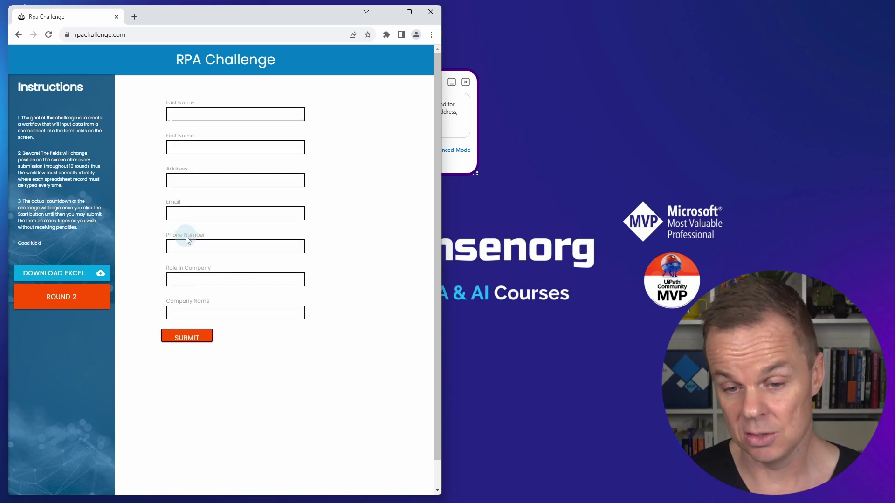
Fill and submit round 2 with the second row (MediCare, Medical Engineer)
{"action": "left_click", "coordinate": [237, 147]}
{"action": "type", "text": "Jane"}
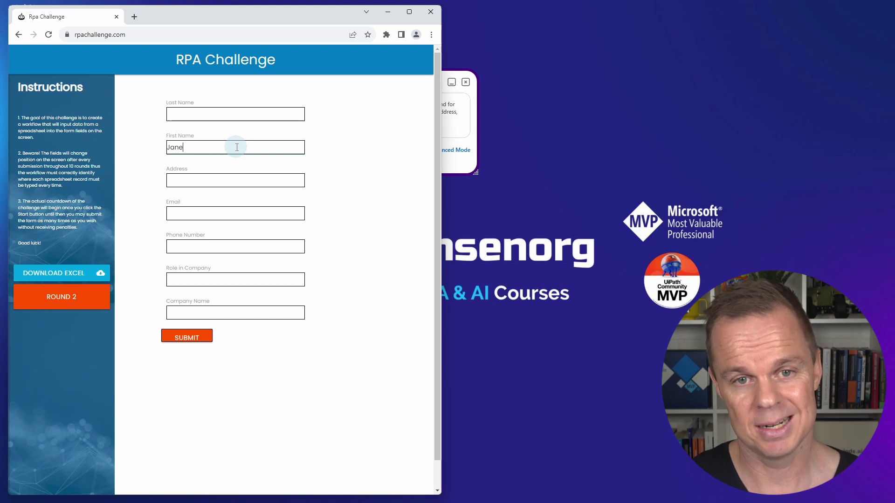
{"action": "left_click", "coordinate": [237, 115]}
{"action": "type", "text": "Dorsey"}
{"action": "left_click", "coordinate": [237, 312]}
{"action": "type", "text": "MediCare"}
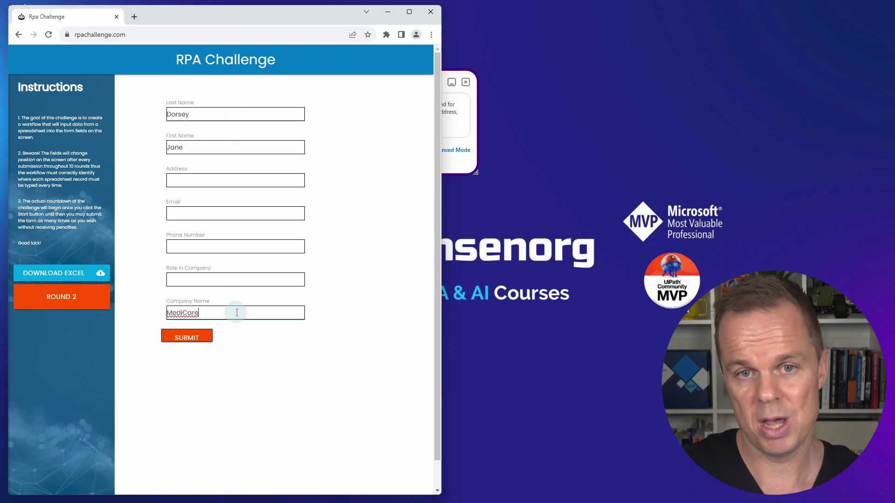
{"action": "left_click", "coordinate": [237, 279]}
{"action": "type", "text": "Medical Engineer"}
{"action": "left_click", "coordinate": [236, 180]}
{"action": "type", "text": "11 Crown Street"}
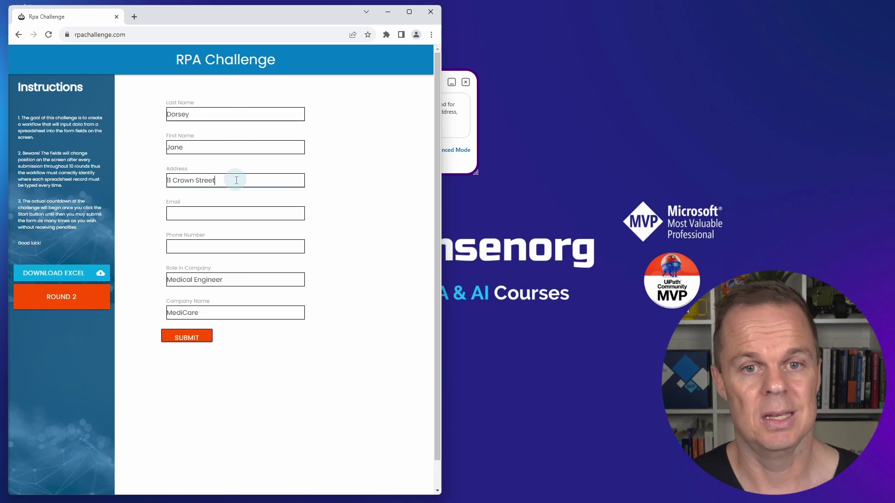
{"action": "left_click", "coordinate": [237, 213]}
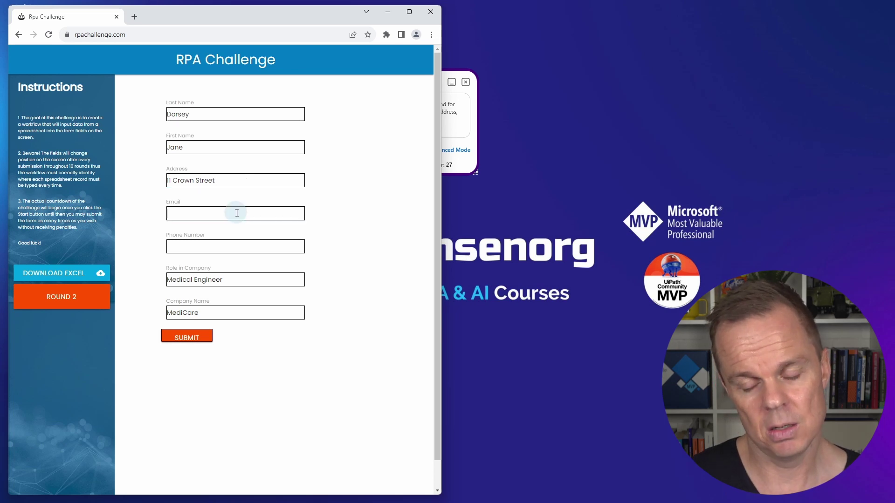
{"action": "type", "text": "jdorsey@mc.com"}
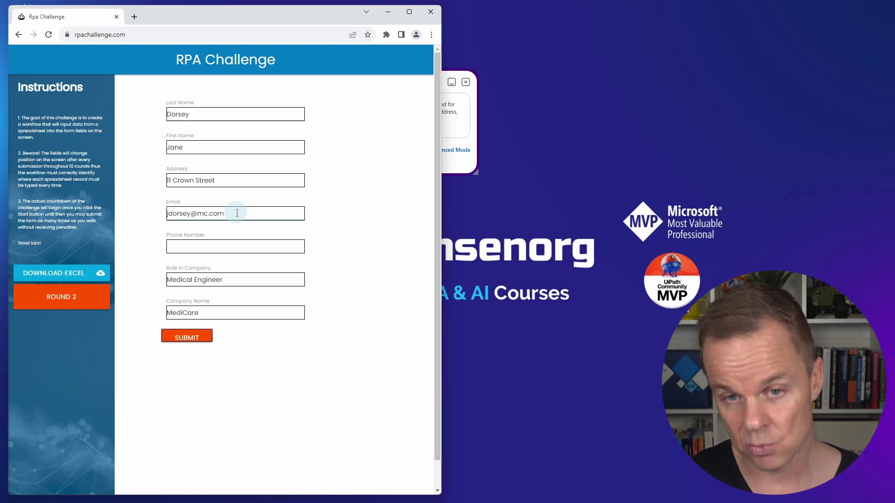
{"action": "left_click", "coordinate": [237, 246]}
{"action": "type", "text": "40791345621"}
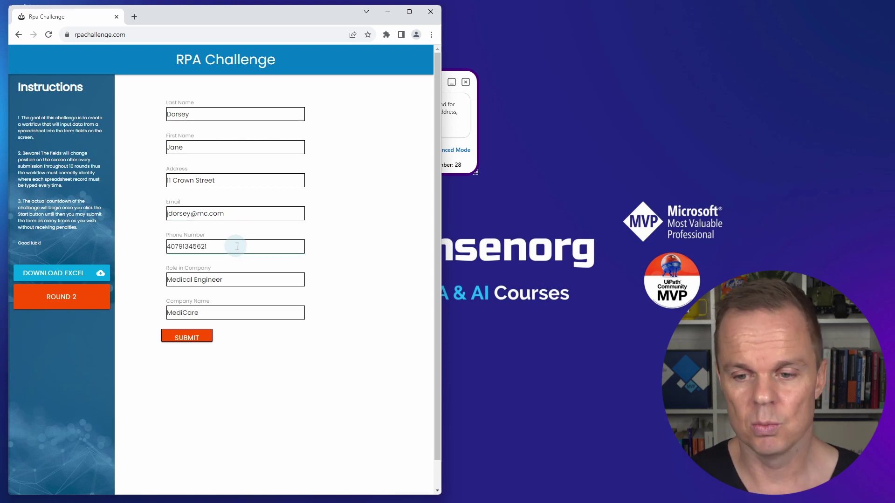
{"action": "left_click", "coordinate": [188, 337]}
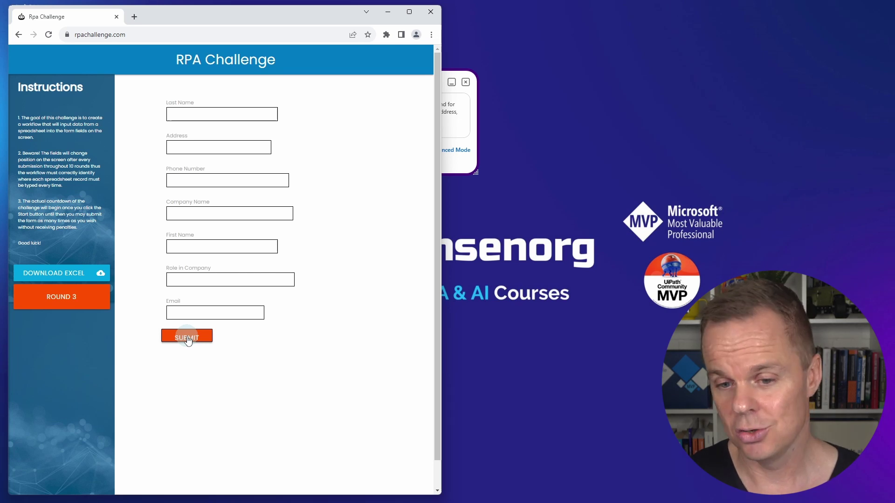
Fill and submit round 3 with the third row (Waterfront, Accountant)
{"action": "left_click", "coordinate": [223, 246]}
{"action": "type", "text": "Albert"}
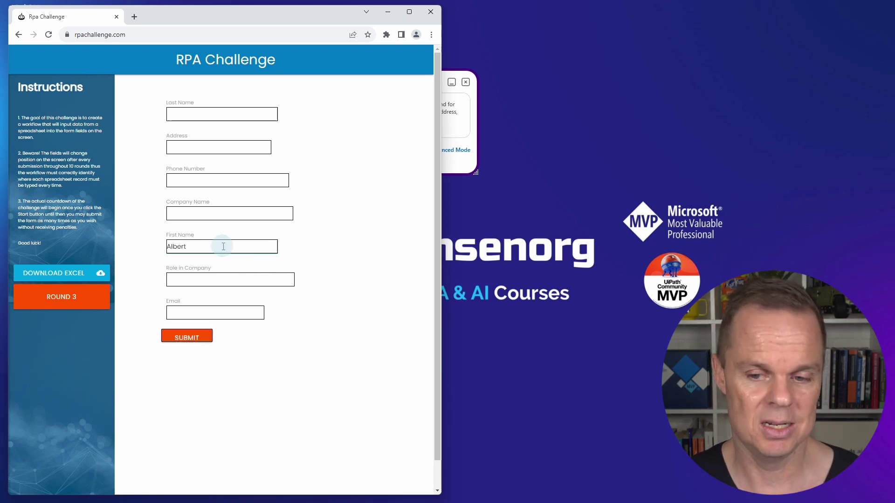
{"action": "left_click", "coordinate": [223, 114]}
{"action": "type", "text": "Kipling"}
{"action": "left_click", "coordinate": [231, 213]}
{"action": "type", "text": "Waterfront"}
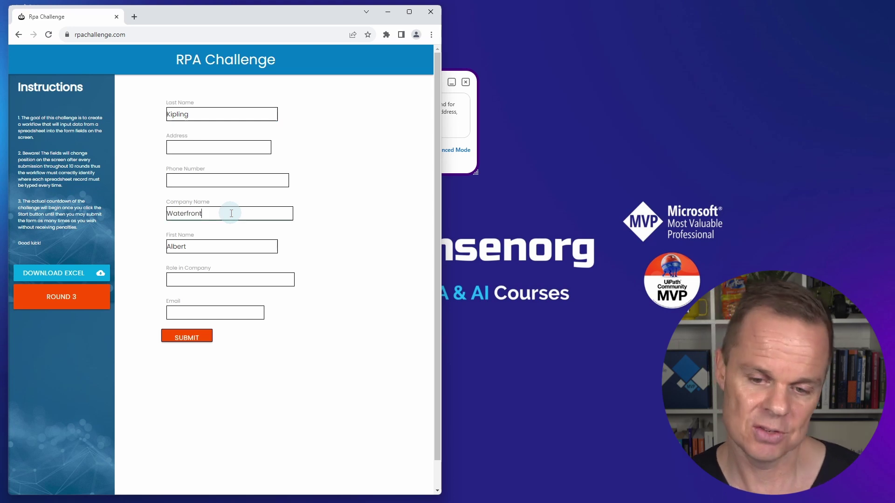
{"action": "left_click", "coordinate": [230, 280]}
{"action": "type", "text": "Accountant"}
{"action": "left_click", "coordinate": [220, 147]}
{"action": "type", "text": "22 Guild Street"}
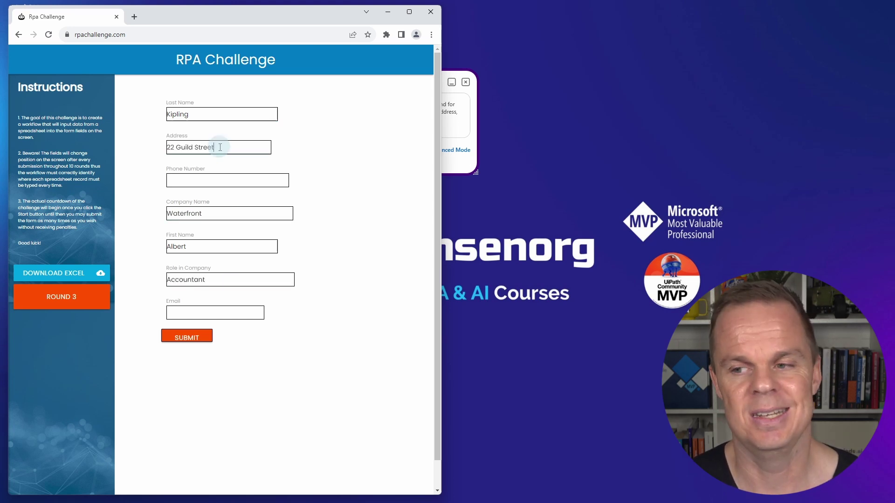
{"action": "left_click", "coordinate": [219, 311]}
{"action": "type", "text": "kipling@waterfront.com"}
{"action": "left_click", "coordinate": [186, 337]}
Submit the filled rounds 4 through 10 to reach the 100% Congratulations screen
{"action": "type", "text": "MichaelRobertsonMediCare17 Farburn Terrace"}
{"action": "left_click", "coordinate": [186, 236]}
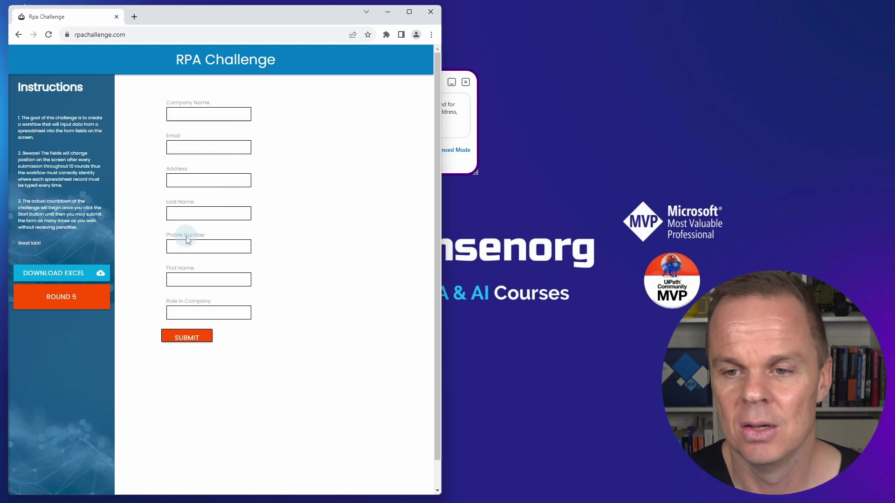
{"action": "left_click", "coordinate": [185, 335]}
{"action": "left_click", "coordinate": [186, 236]}
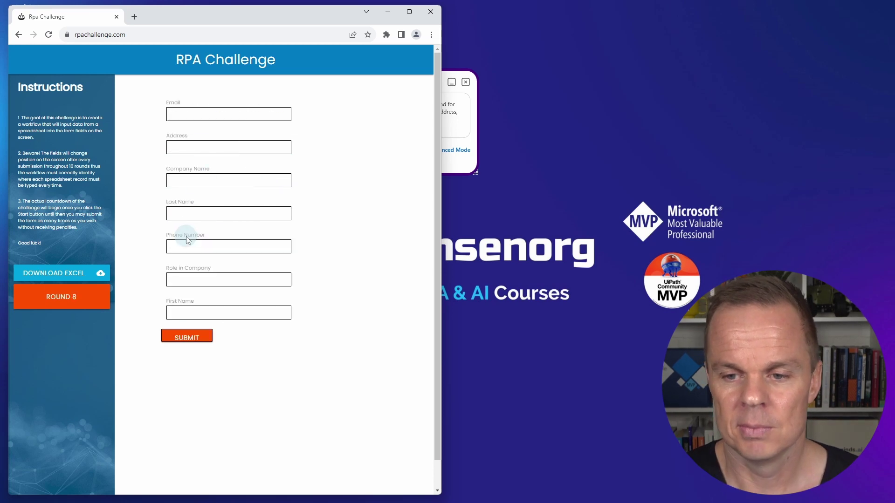
{"action": "left_click", "coordinate": [186, 336]}
{"action": "left_click", "coordinate": [186, 238]}
{"action": "left_click", "coordinate": [186, 336]}
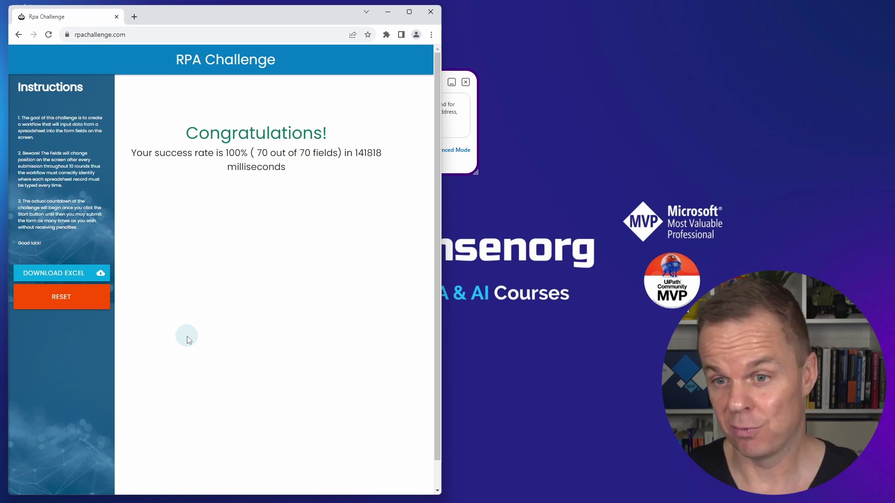
Minimise the browser showing the 100% result to reveal Genta's job-completed status
{"action": "left_click", "coordinate": [388, 12]}
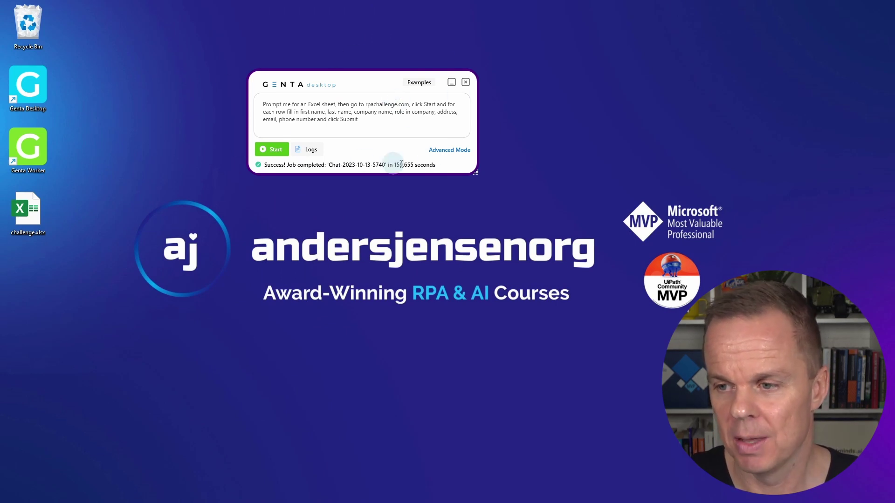
{"action": "left_click", "coordinate": [440, 150]}
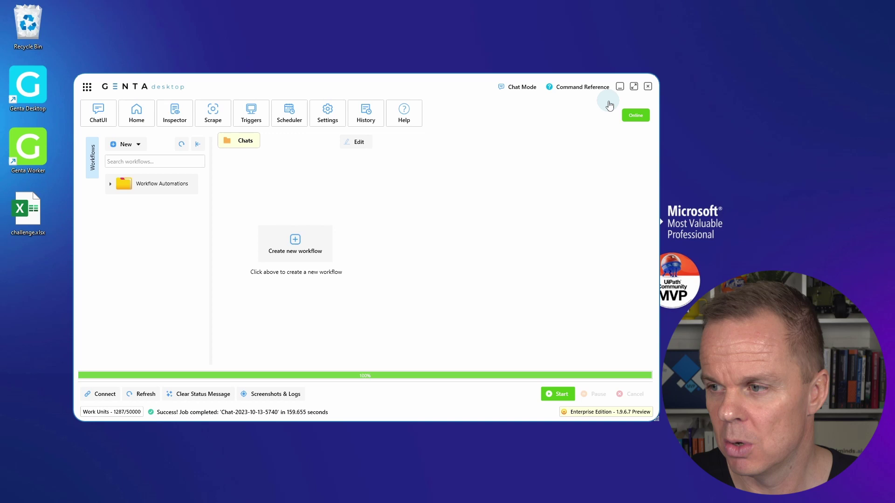
{"action": "left_click", "coordinate": [635, 87]}
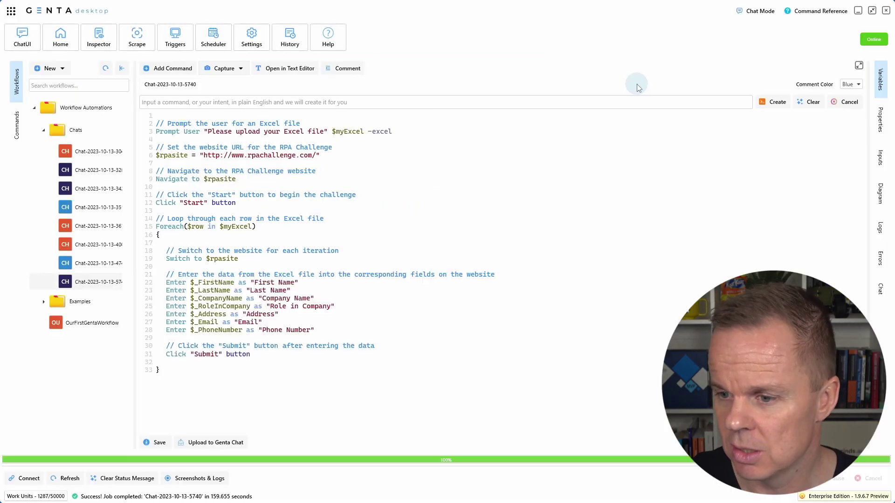